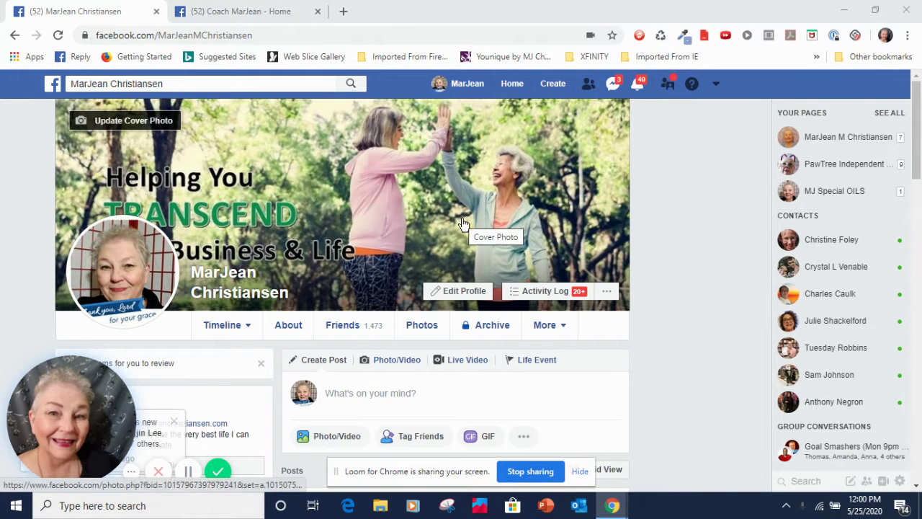
Open the Security and Login page of the account settings
left_click(716, 86)
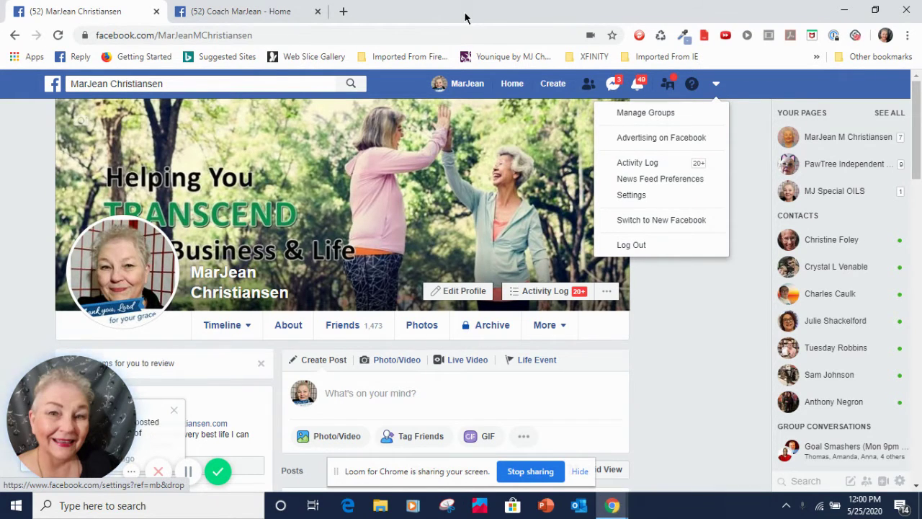
left_click(692, 353)
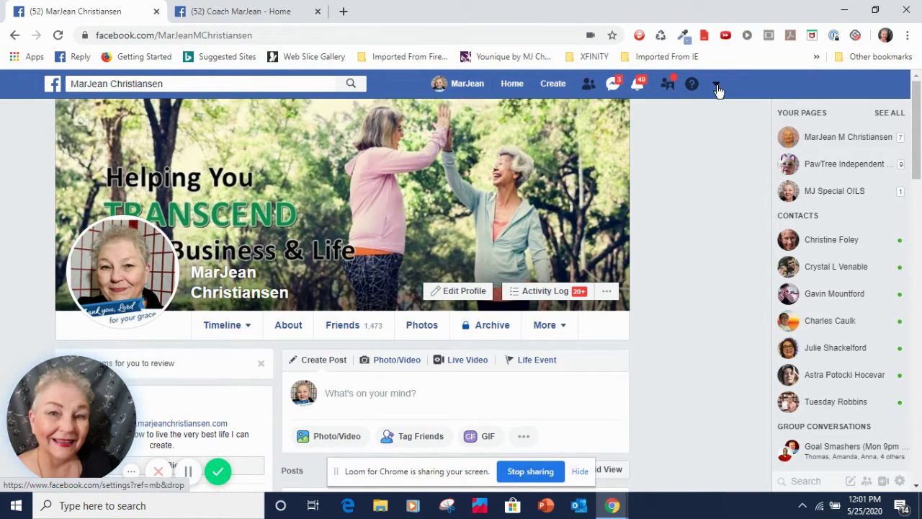
left_click(717, 87)
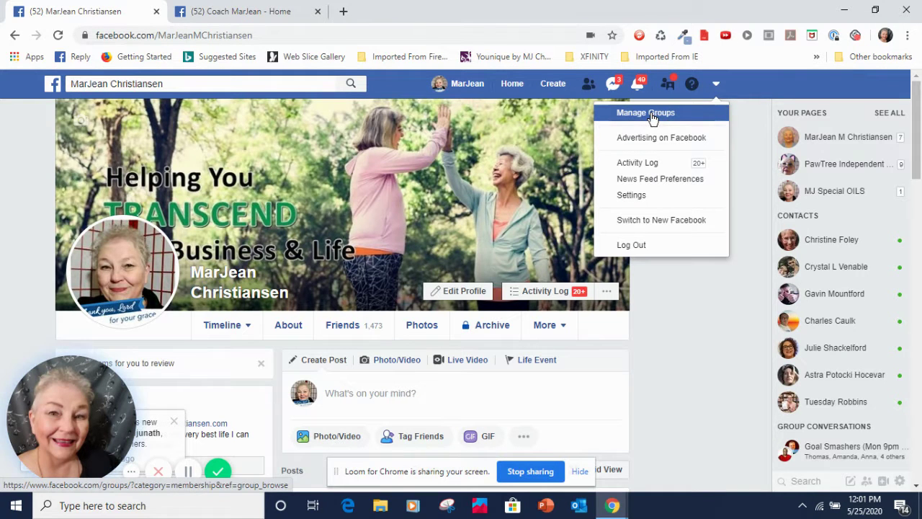
left_click(637, 196)
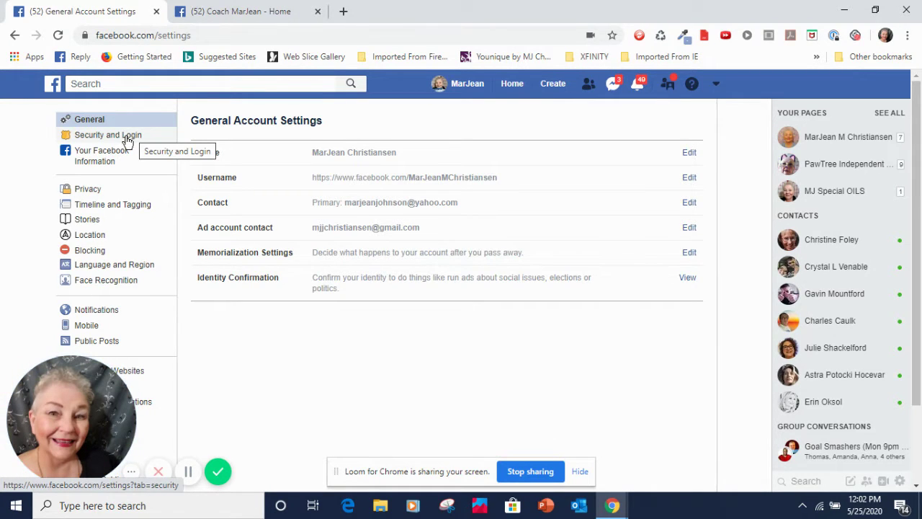
left_click(110, 136)
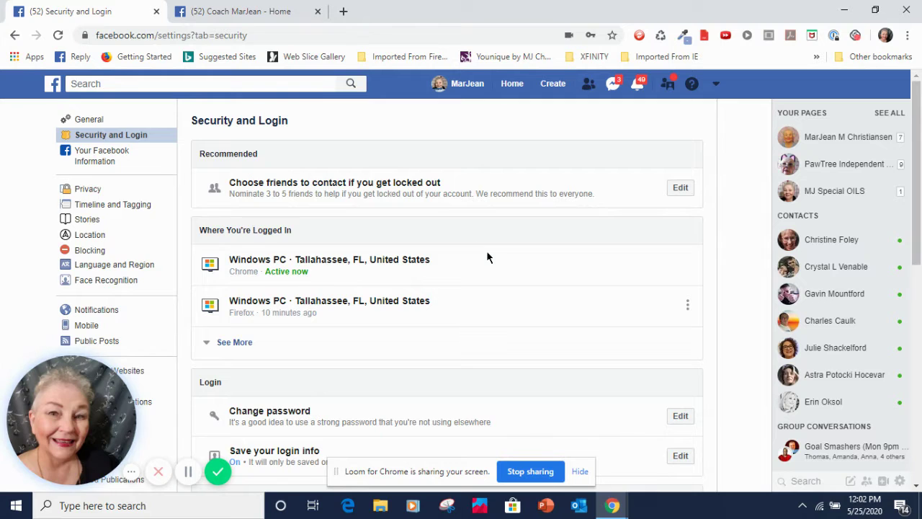
Expand the Where You're Logged In section to list every login session
scroll(487, 252, "down", 5)
scroll(499, 310, "down", 2)
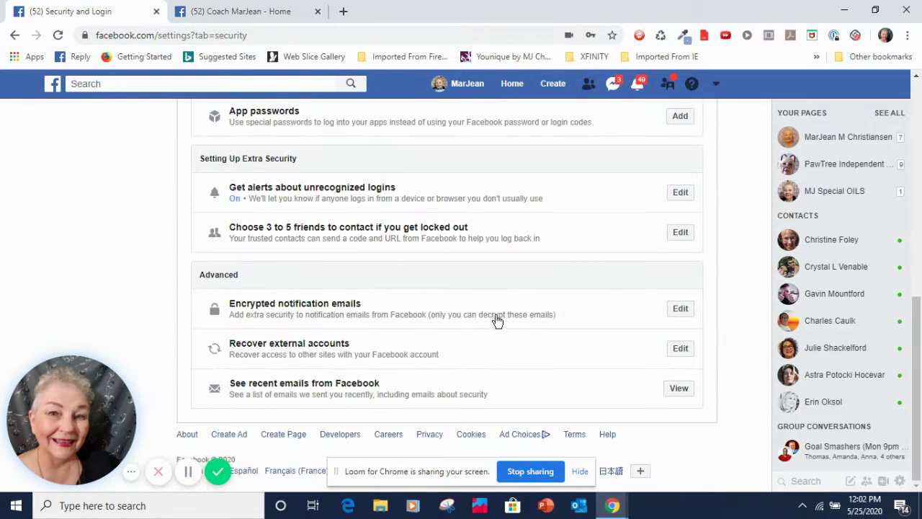
scroll(496, 315, "up", 7)
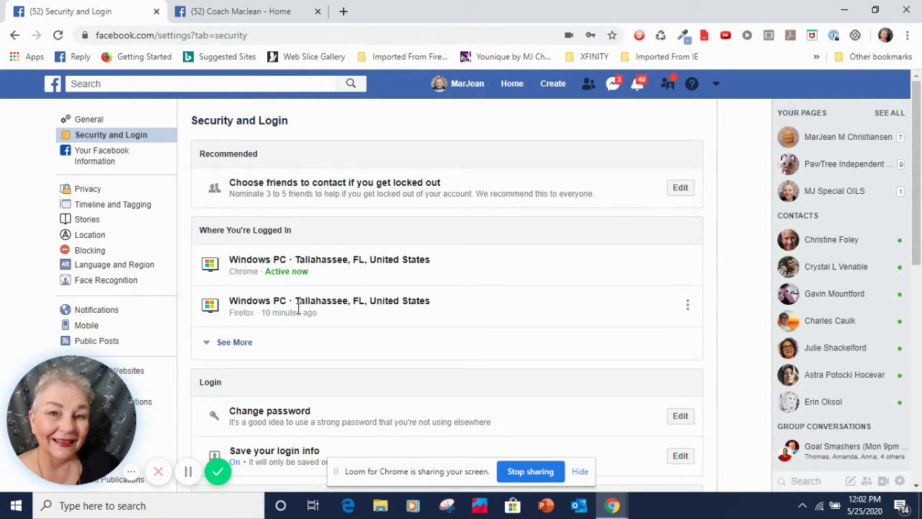
mouse_move(309, 264)
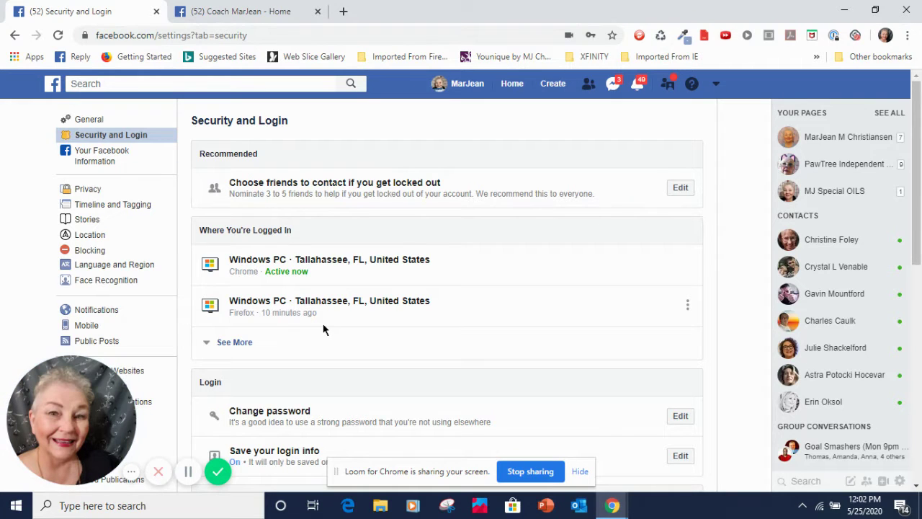
left_click(237, 347)
Examine the devices, locations and dates in the full list of login sessions, down to the oldest entry
scroll(433, 321, "down", 3)
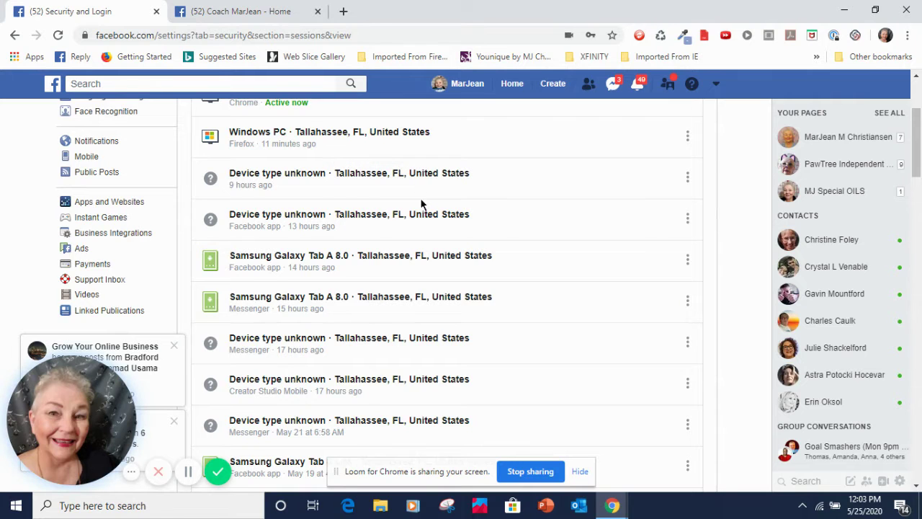
scroll(423, 205, "down", 3)
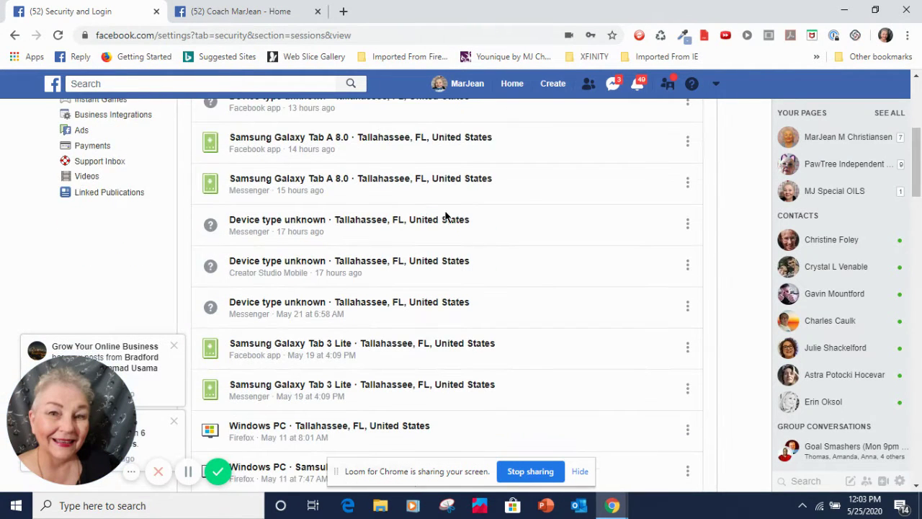
scroll(533, 222, "down", 2)
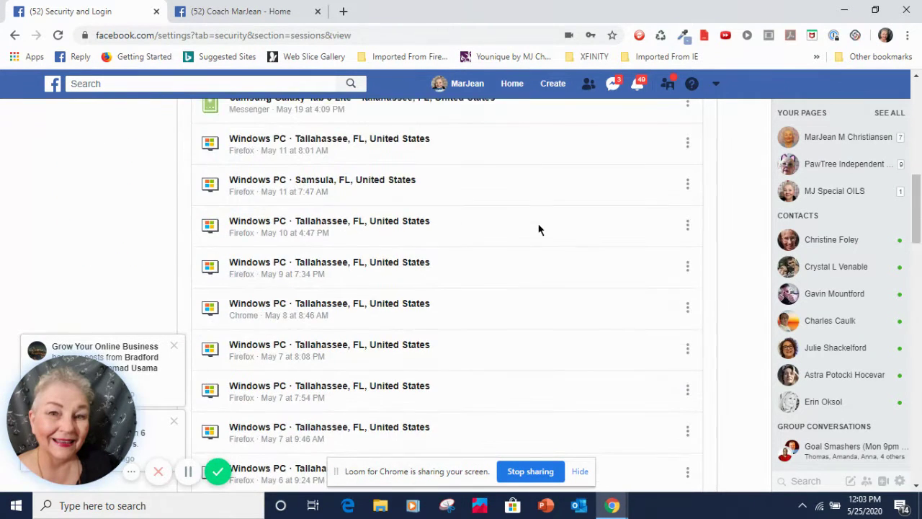
scroll(494, 256, "down", 2)
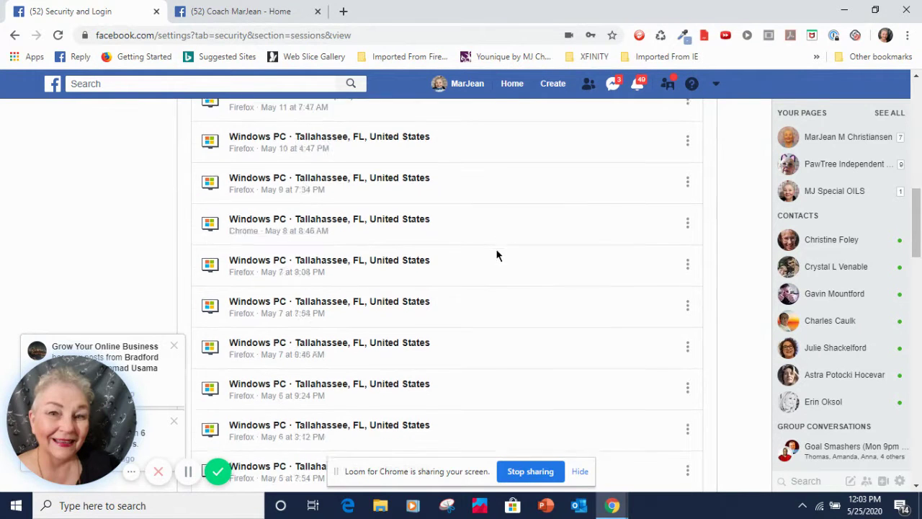
scroll(489, 249, "down", 5)
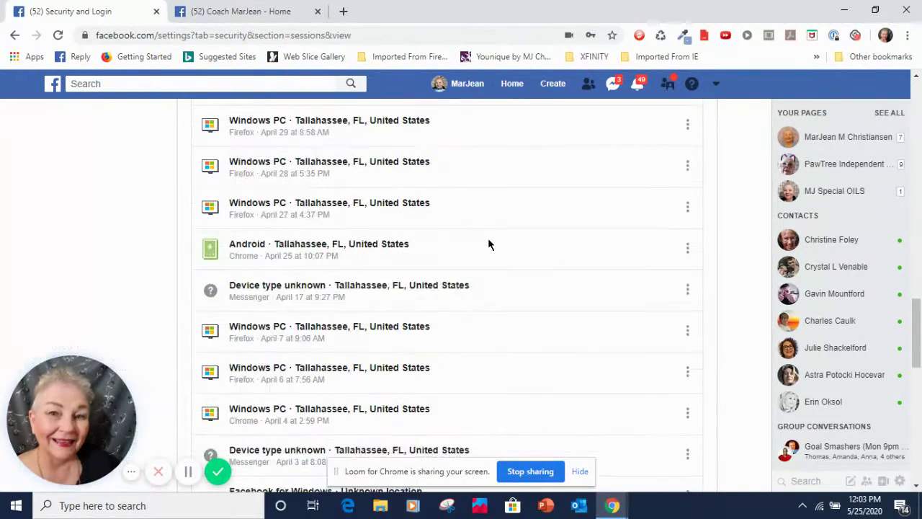
scroll(488, 242, "down", 3)
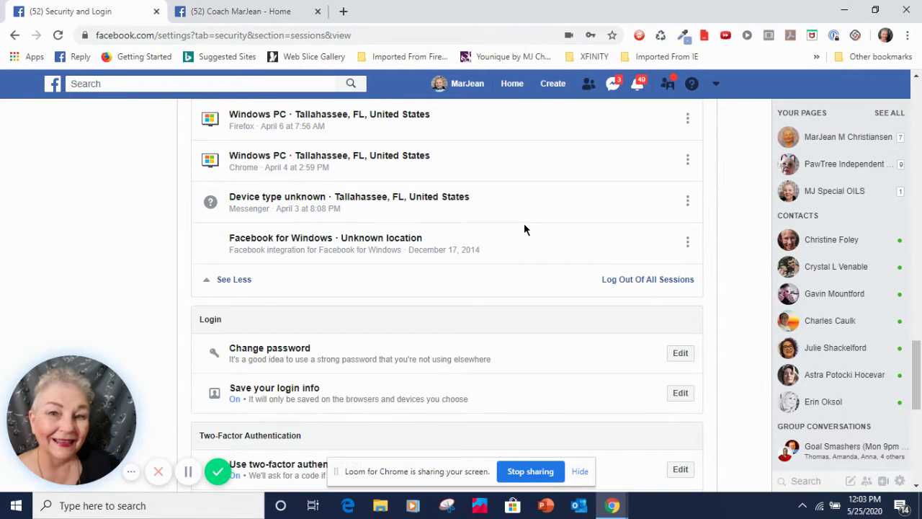
scroll(523, 225, "up", 2)
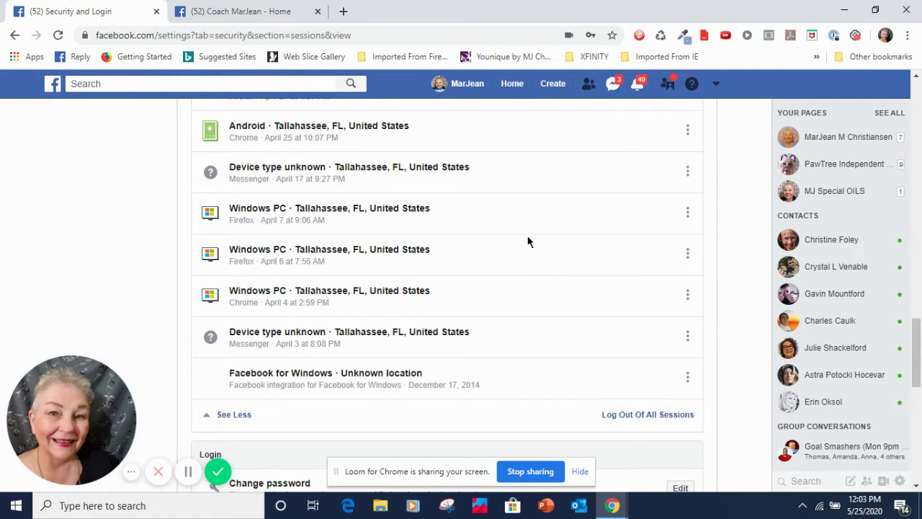
scroll(527, 242, "up", 3)
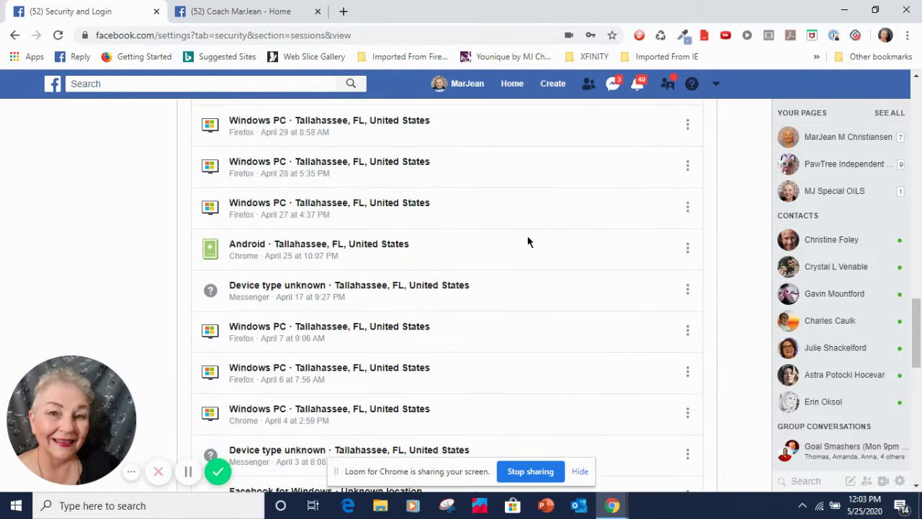
scroll(527, 241, "up", 10)
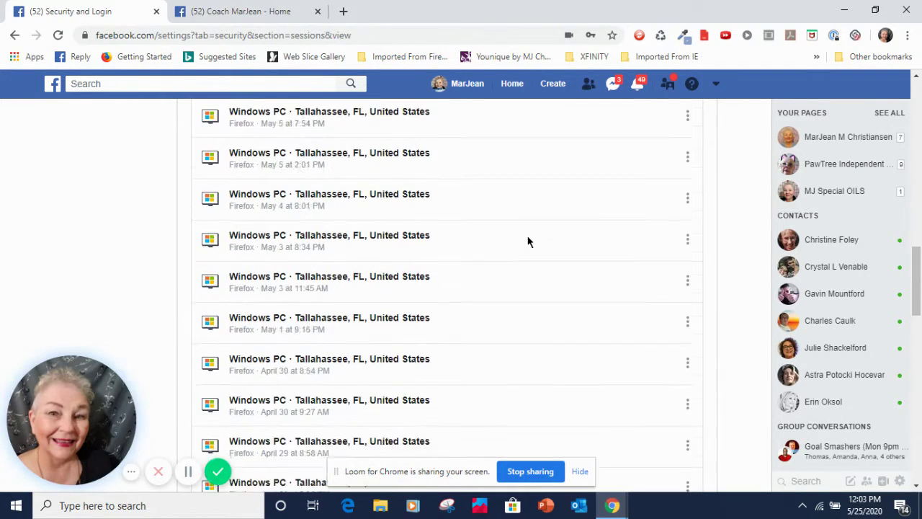
scroll(527, 242, "up", 10)
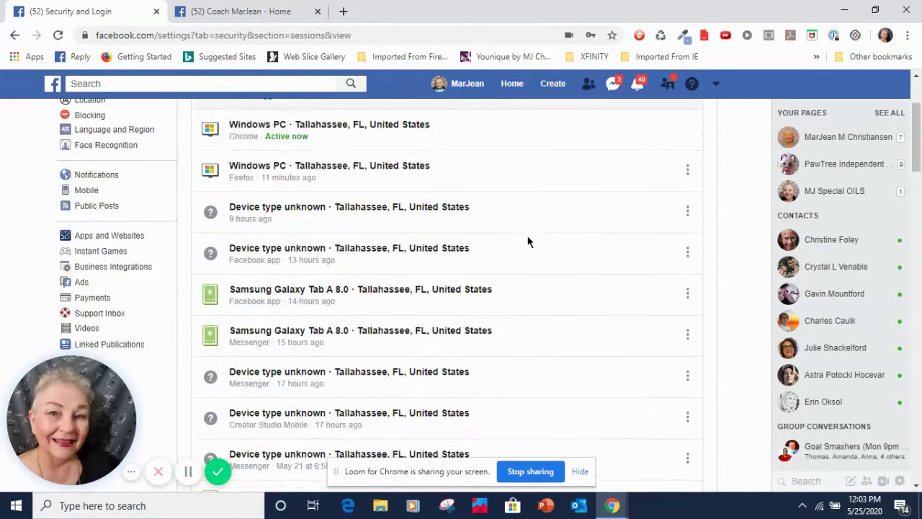
scroll(528, 242, "up", 1)
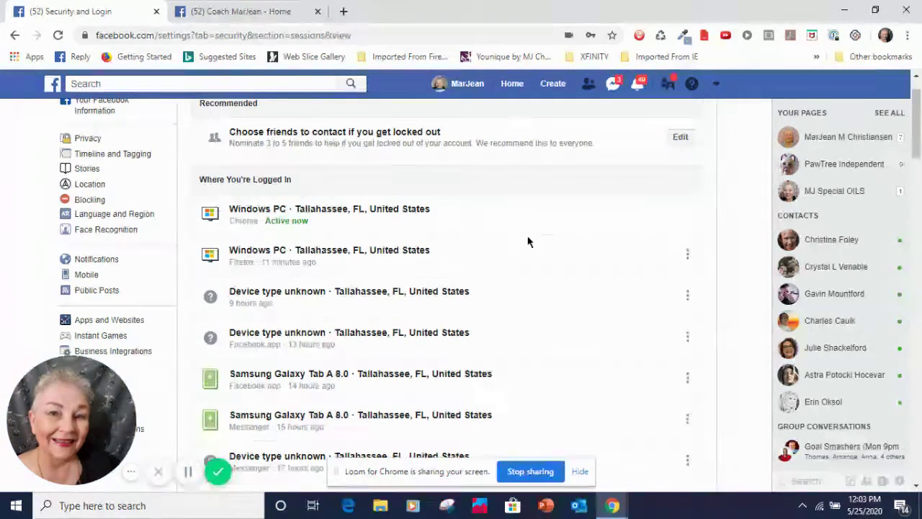
scroll(509, 241, "down", 3)
scroll(507, 249, "down", 3)
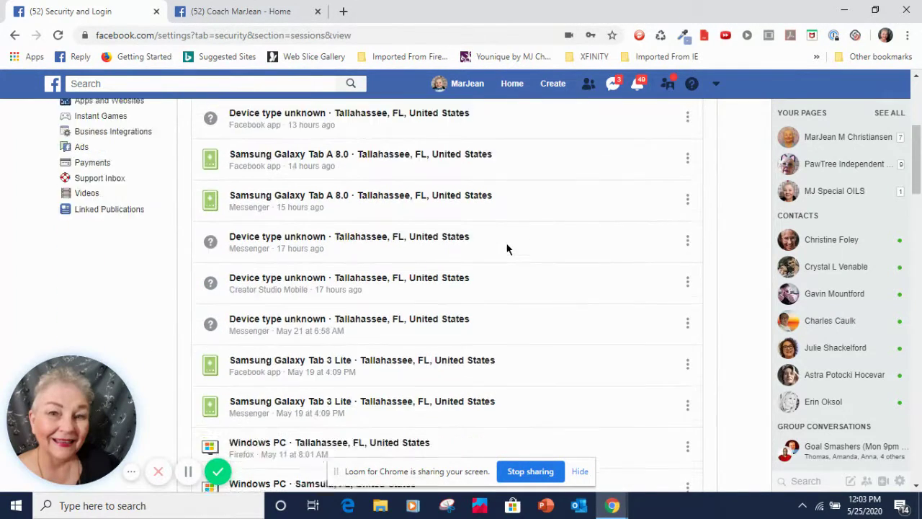
scroll(508, 251, "down", 10)
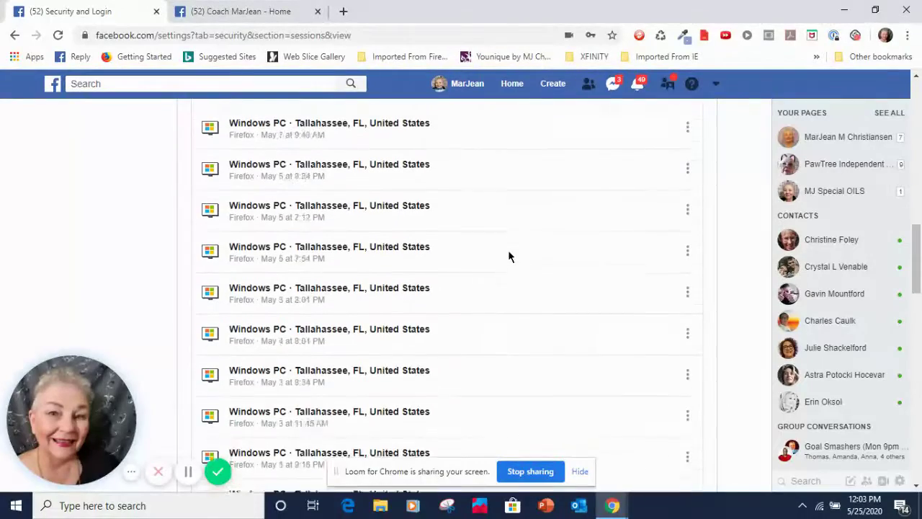
scroll(511, 259, "down", 5)
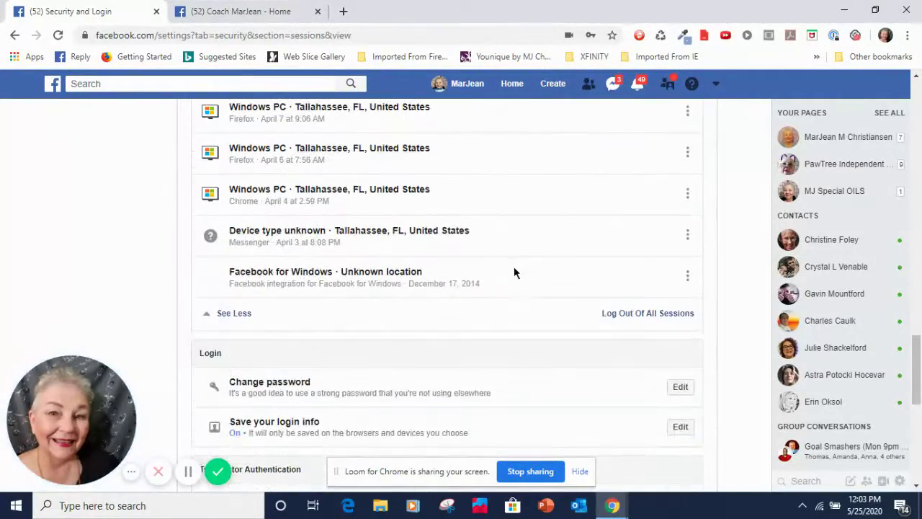
scroll(514, 266, "up", 10)
scroll(516, 258, "up", 10)
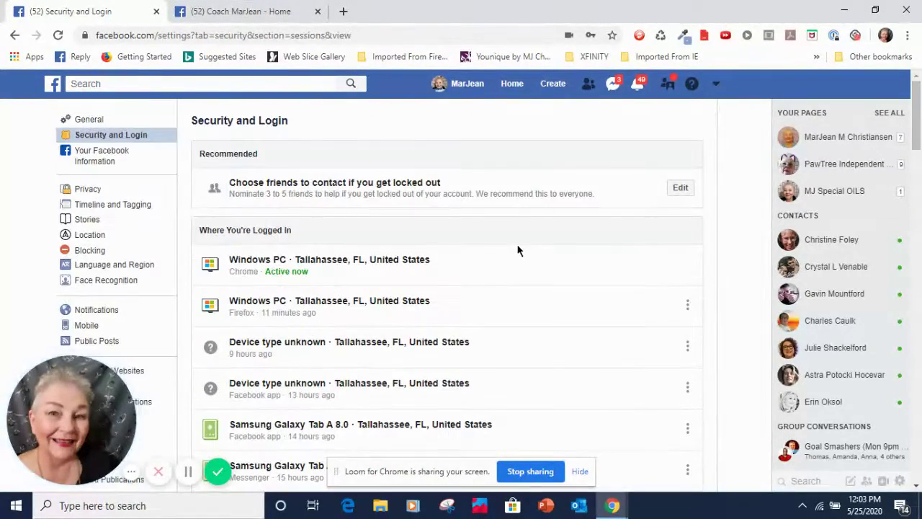
Inspect the IP address and available session options of the Windows PC login from Samsula, FL
scroll(469, 312, "down", 2)
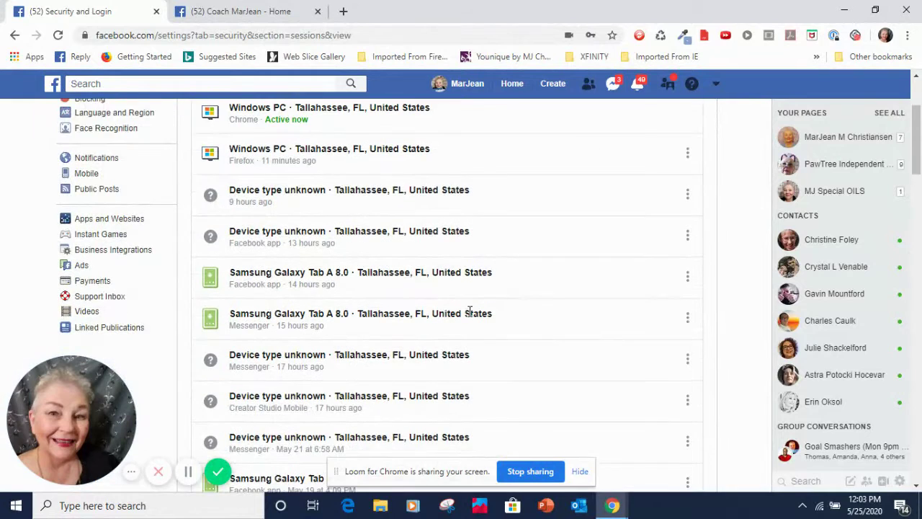
scroll(434, 352, "down", 4)
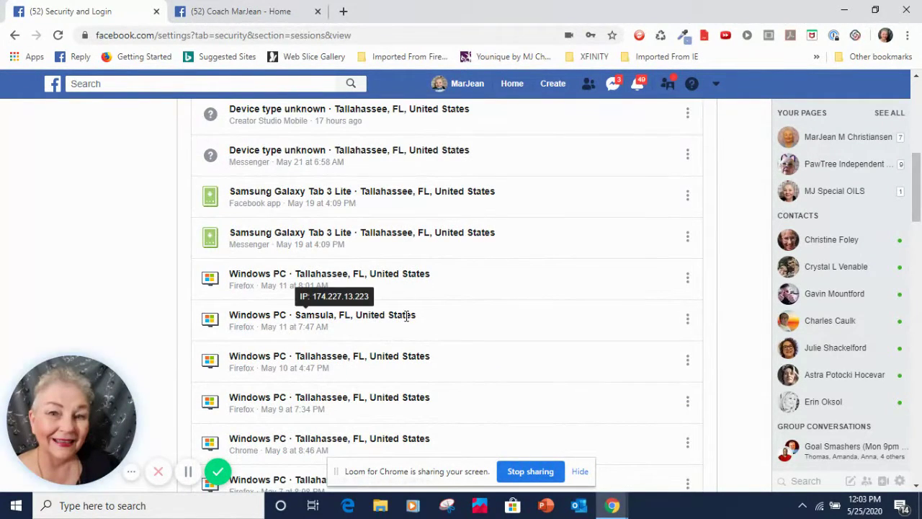
mouse_move(371, 319)
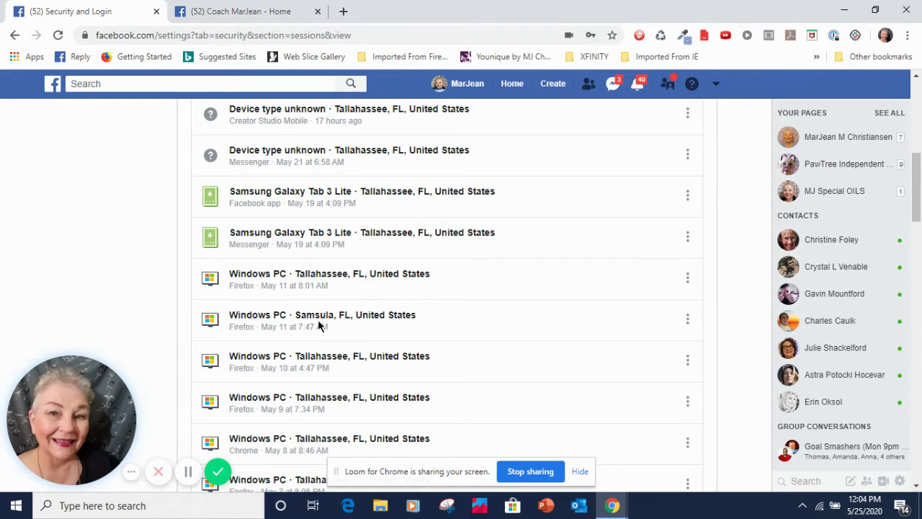
left_click(689, 322)
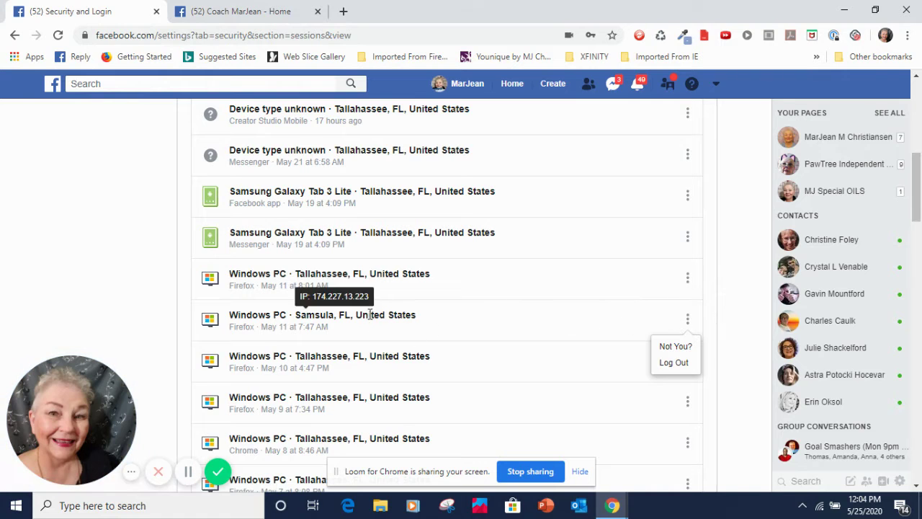
left_click(489, 330)
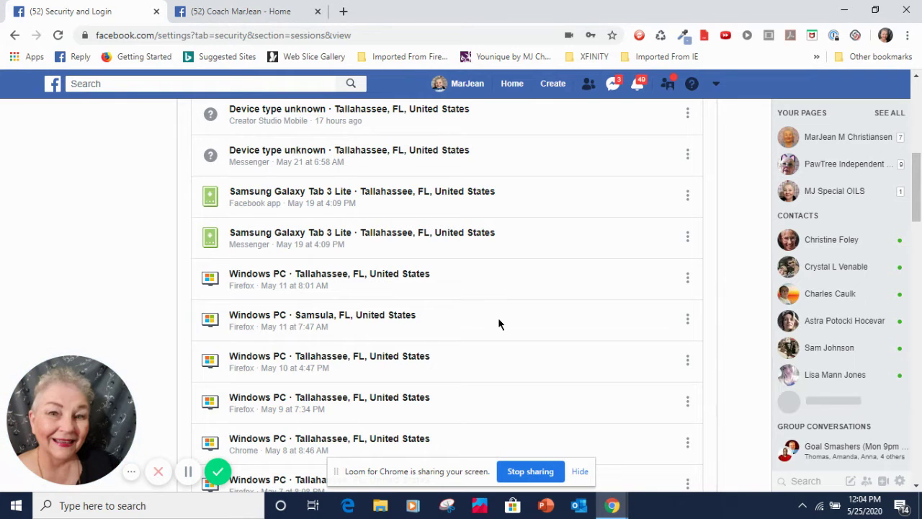
Compare the IP address of the Samsula, FL session with those of the neighbouring Tallahassee sessions
scroll(505, 314, "down", 1)
scroll(506, 313, "down", 2)
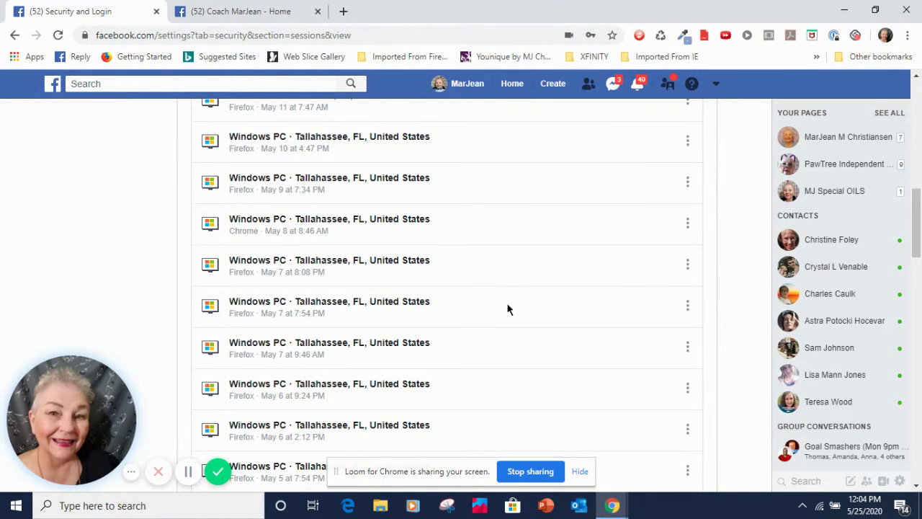
scroll(507, 309, "up", 1)
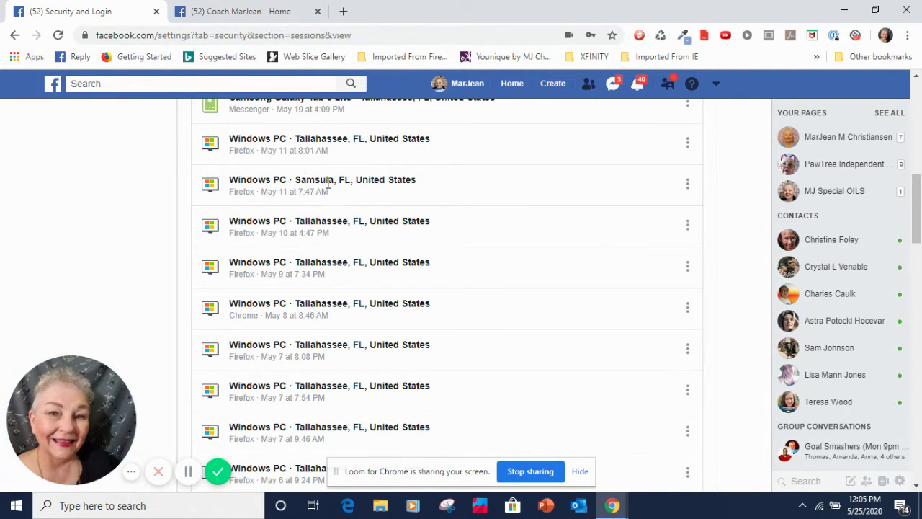
mouse_move(328, 180)
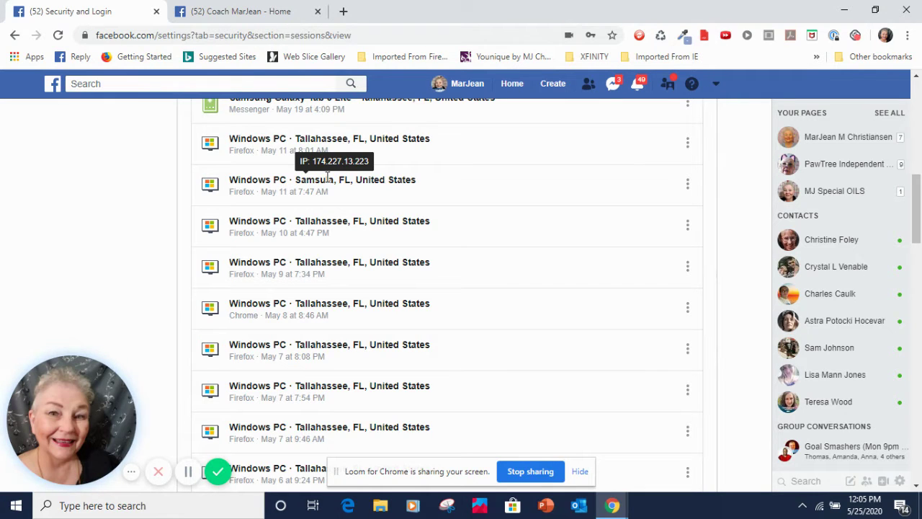
mouse_move(329, 221)
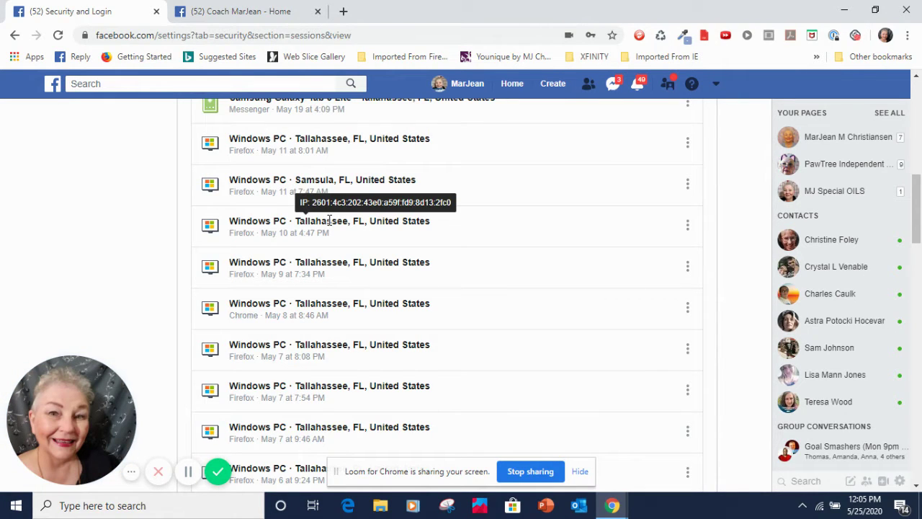
mouse_move(324, 262)
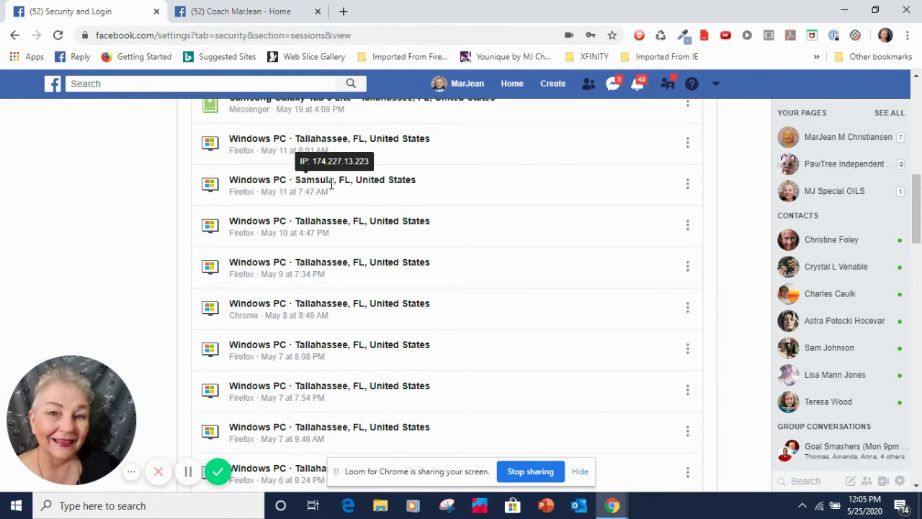
Show the session options for the Samsula, FL login and recheck its IP address
left_click(688, 186)
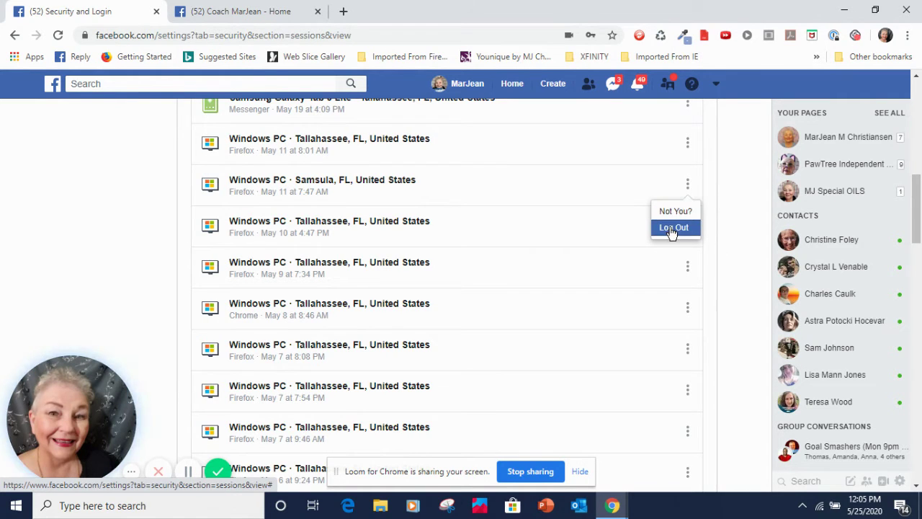
mouse_move(370, 183)
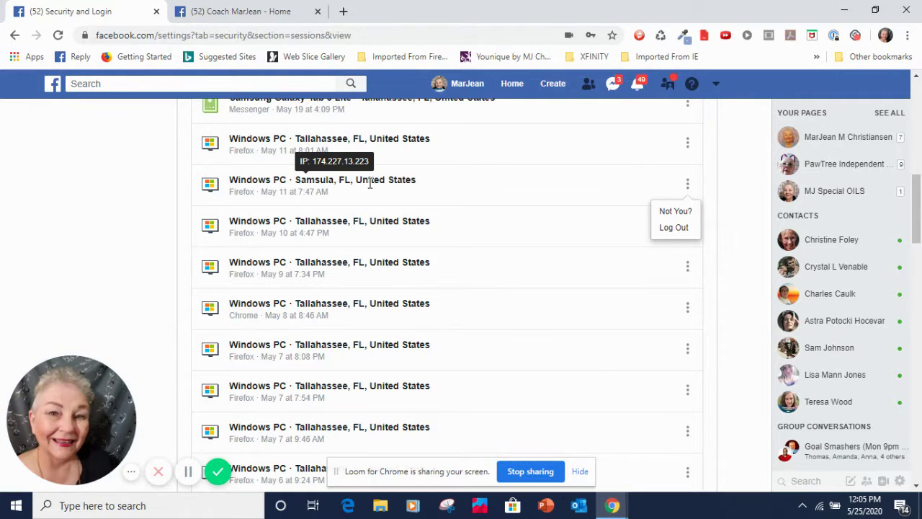
Examine the Login, Two-Factor Authentication, Setting Up Extra Security and Advanced settings below the list of login sessions
scroll(516, 200, "down", 8)
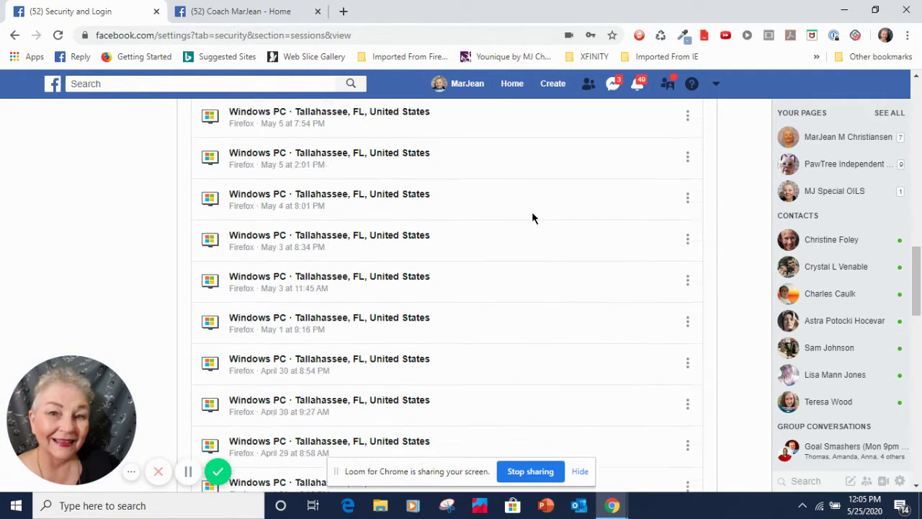
scroll(533, 219, "down", 6)
scroll(529, 231, "down", 1)
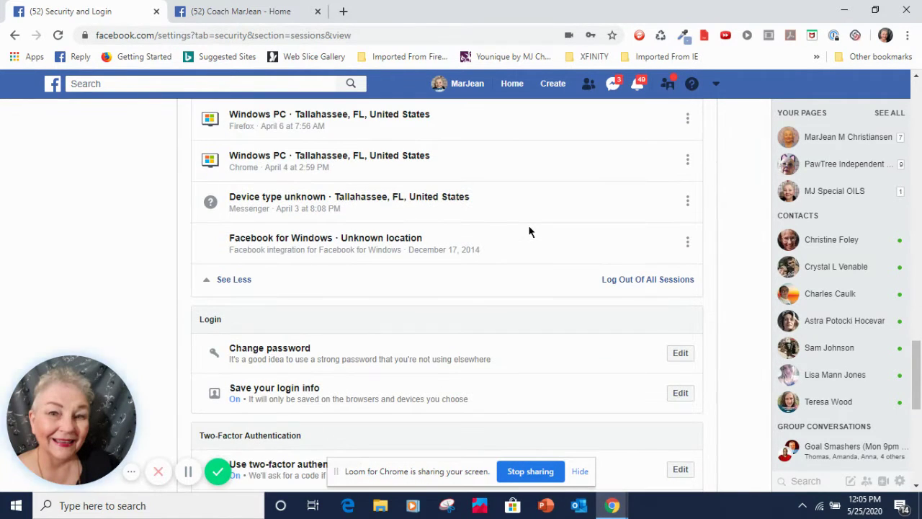
scroll(531, 232, "down", 2)
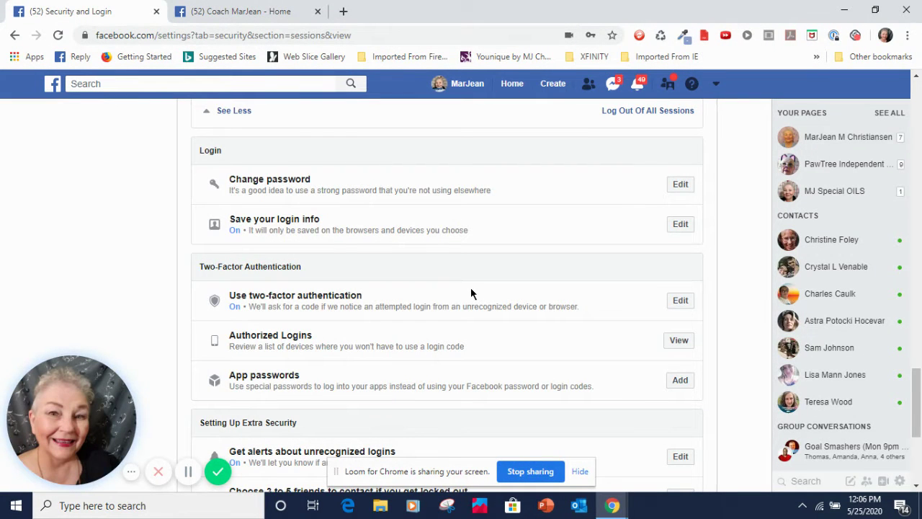
scroll(464, 295, "down", 1)
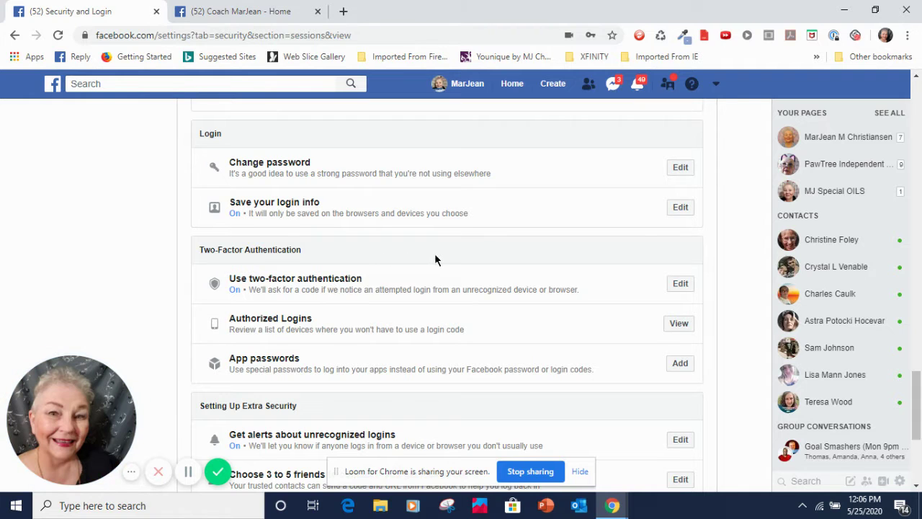
scroll(439, 258, "down", 2)
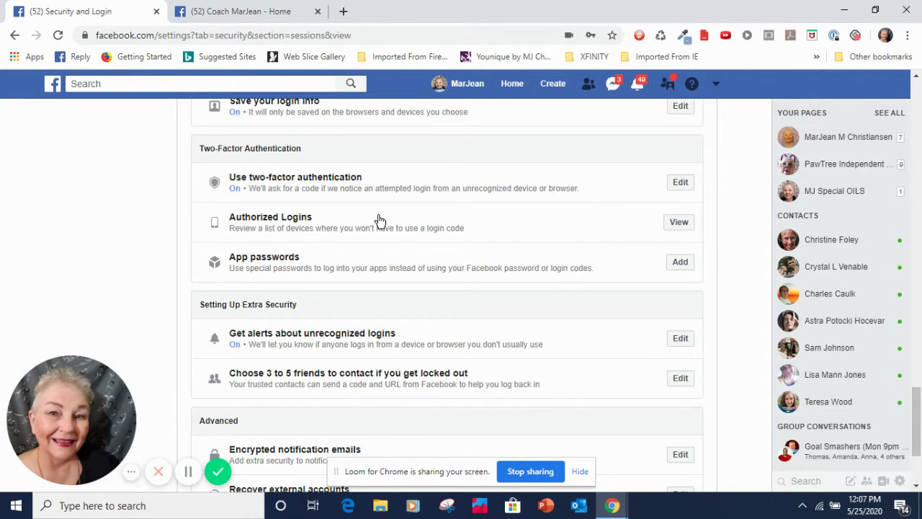
scroll(488, 241, "down", 2)
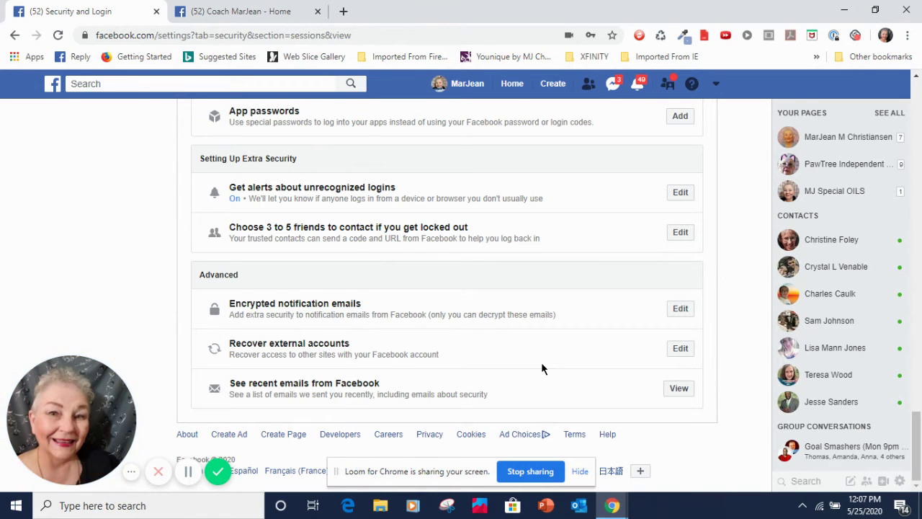
Open the list of recent emails from Facebook, allowing the page to reload
left_click(679, 390)
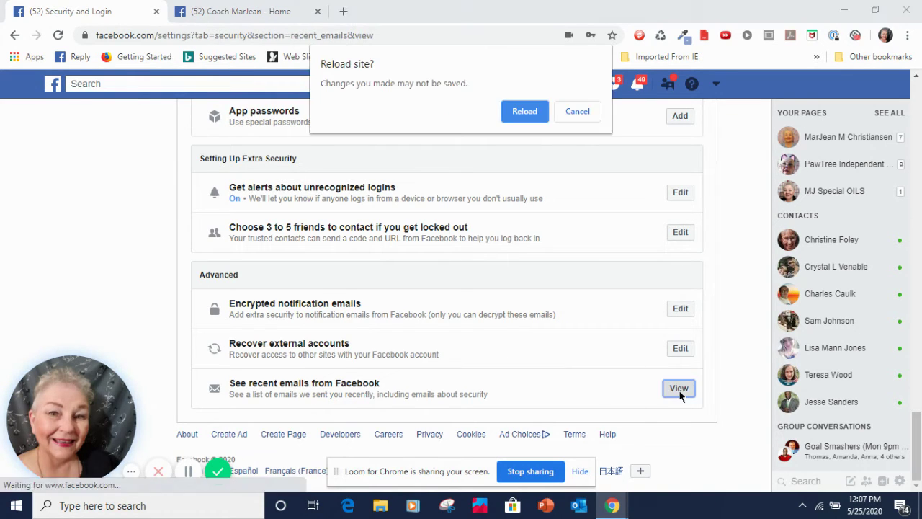
left_click(526, 112)
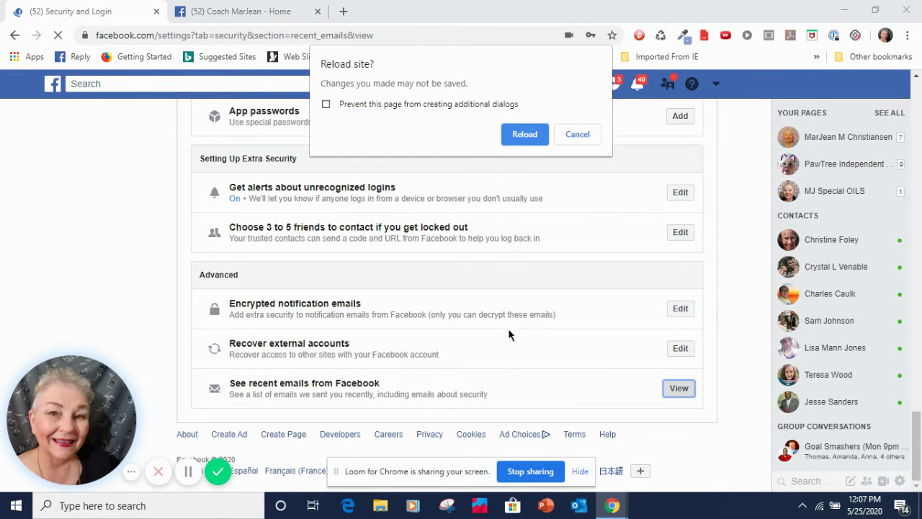
left_click(516, 135)
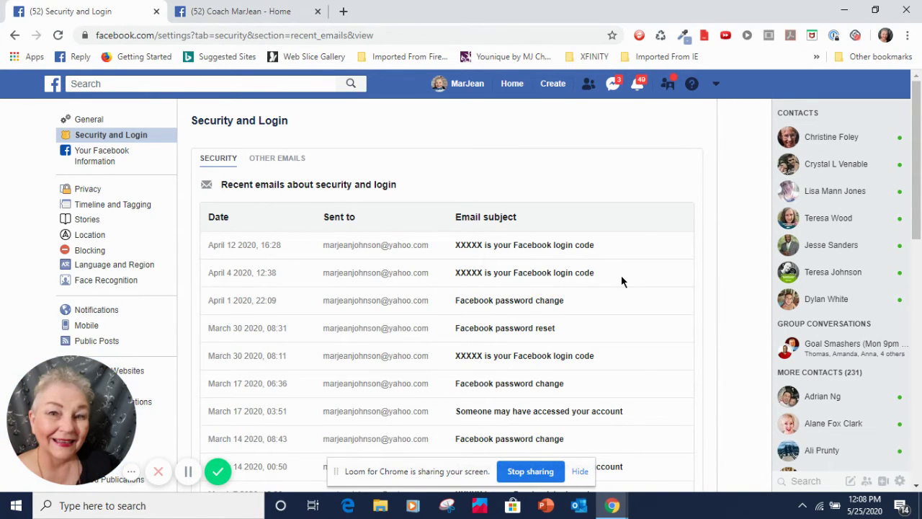
Examine the dates and subjects of the recent security and login emails down to the oldest entry, and check the other emails
scroll(621, 280, "down", 2)
scroll(621, 283, "up", 2)
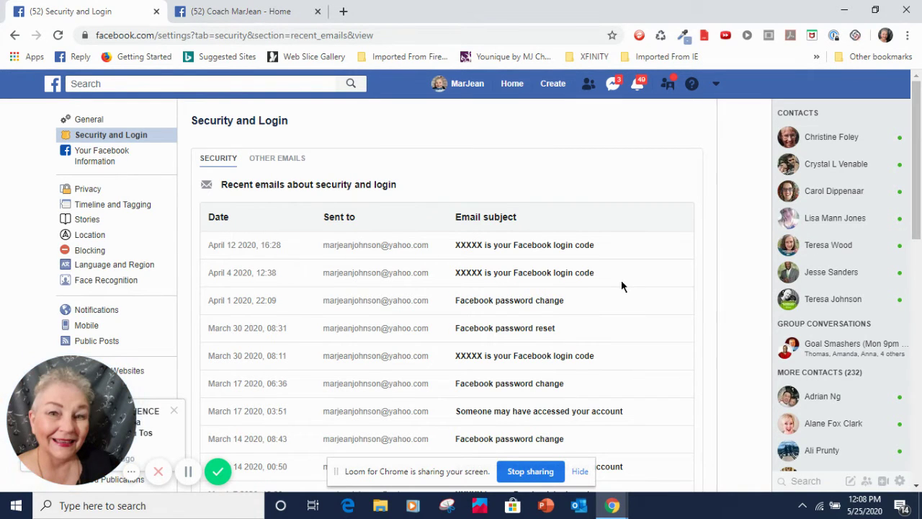
scroll(623, 285, "down", 3)
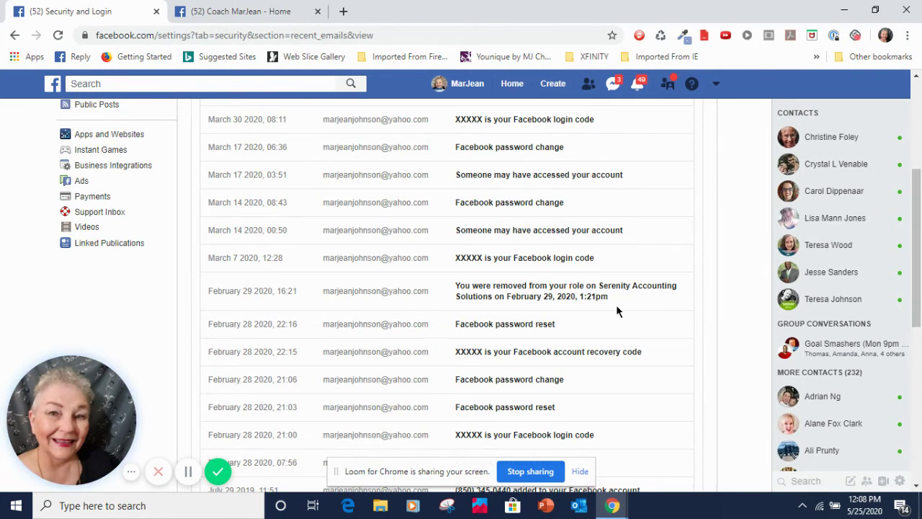
scroll(616, 304, "down", 3)
scroll(647, 296, "up", 1)
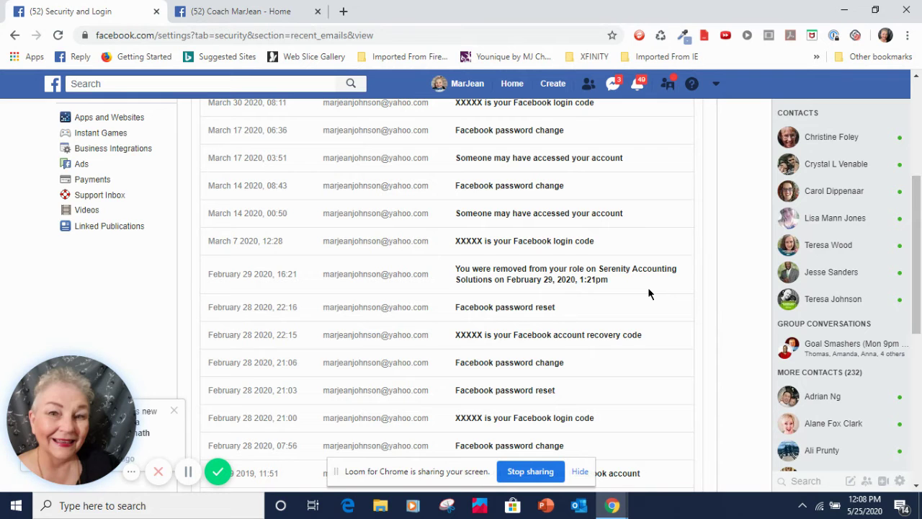
scroll(648, 288, "down", 3)
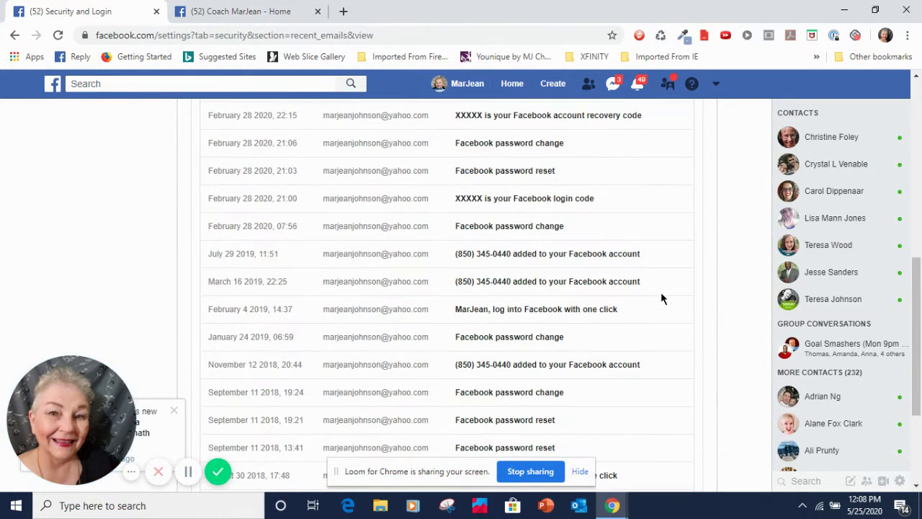
scroll(641, 292, "down", 3)
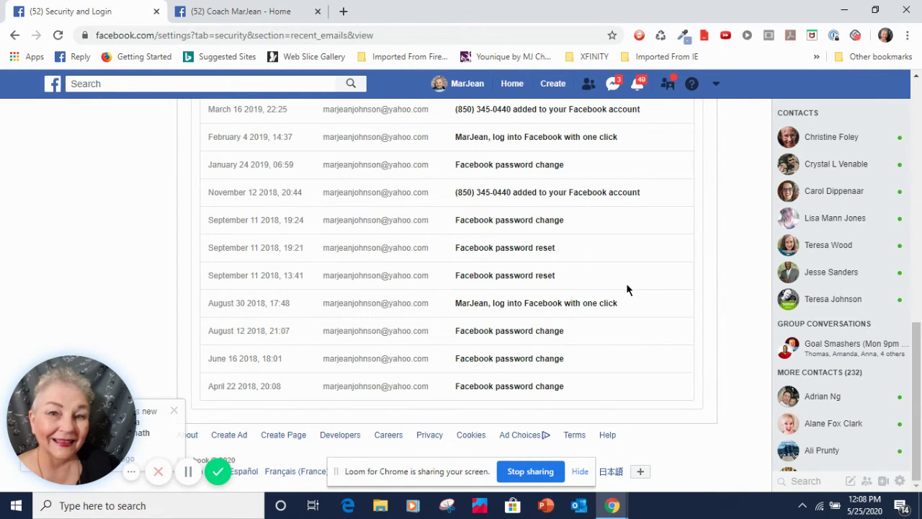
scroll(627, 287, "up", 10)
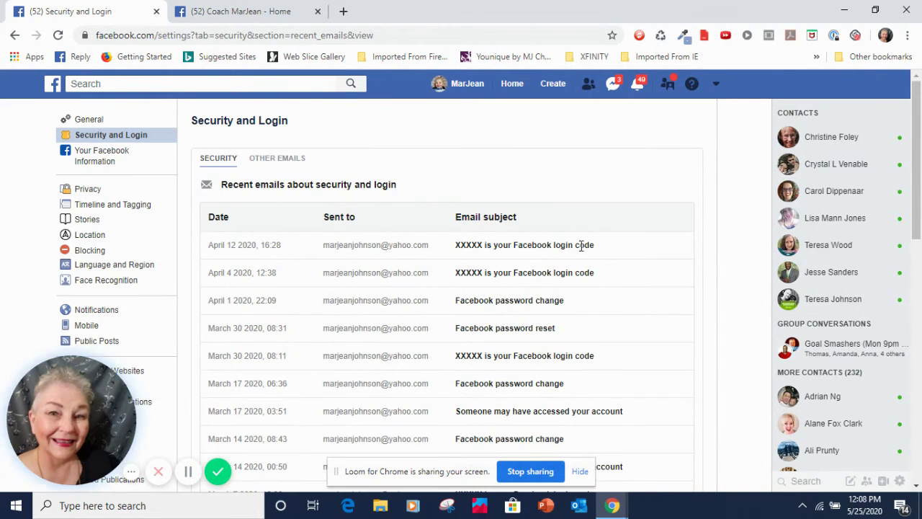
left_click(270, 160)
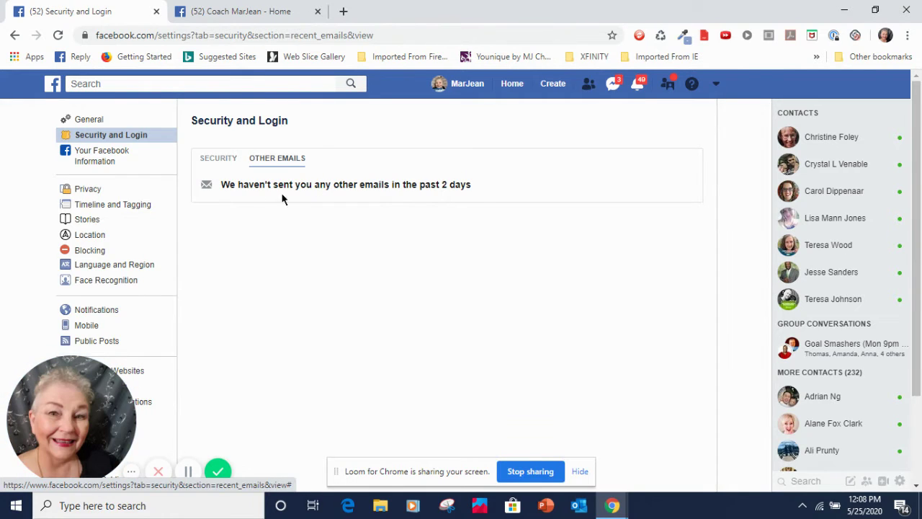
Return to the Security and Login settings and review the login sessions, password and two-factor authentication options
left_click(99, 139)
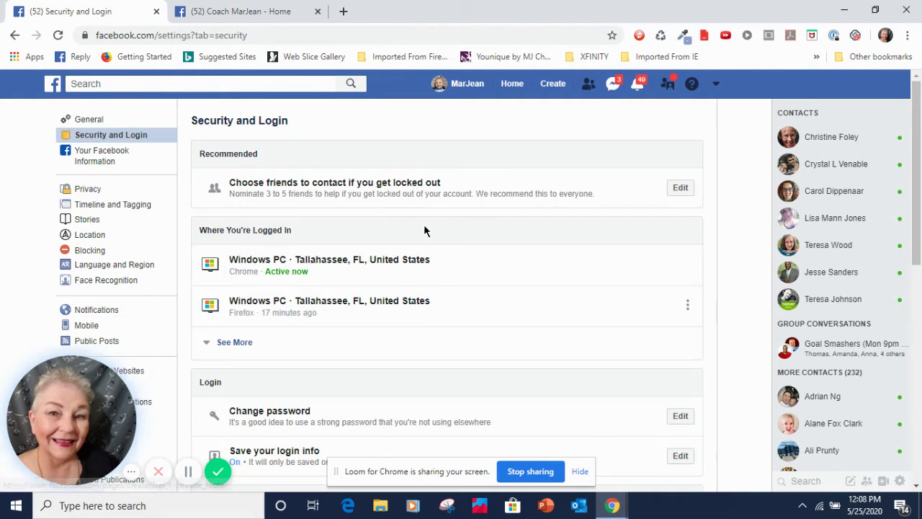
scroll(447, 245, "down", 1)
scroll(475, 251, "down", 3)
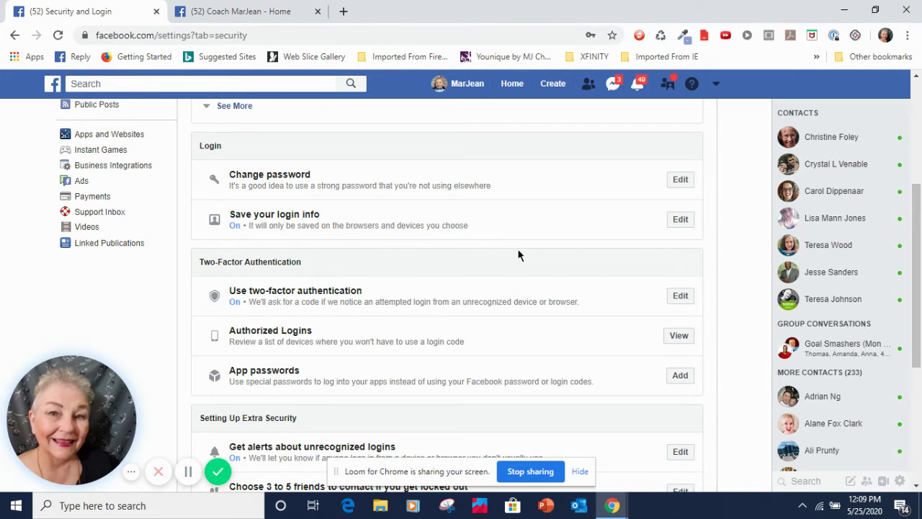
scroll(518, 253, "down", 2)
scroll(518, 257, "up", 1)
scroll(517, 254, "up", 4)
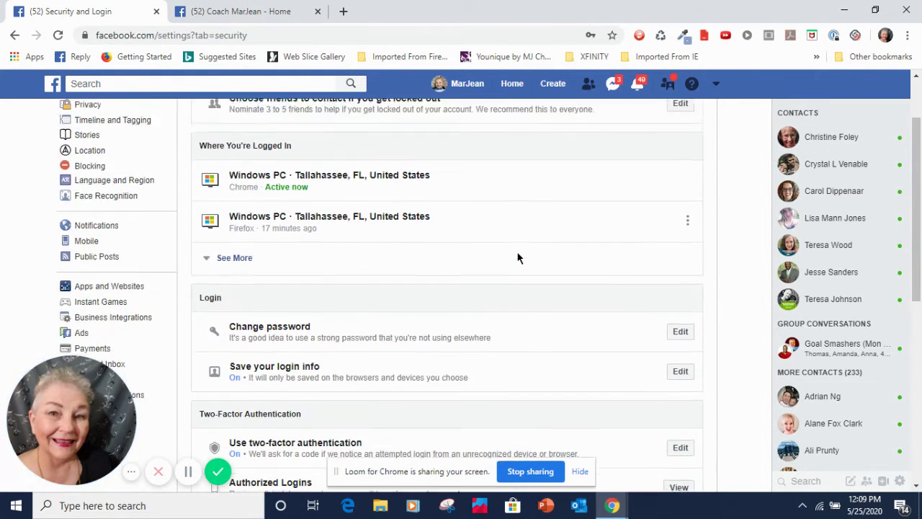
scroll(516, 258, "up", 1)
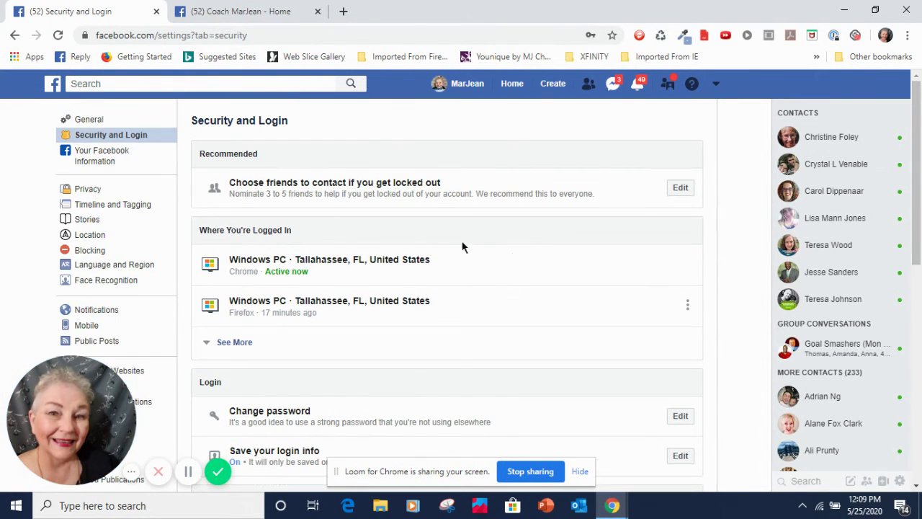
Open the Privacy settings, leaving the current page, and examine the options for post visibility, friend requests, friends list and profile lookup
left_click(87, 192)
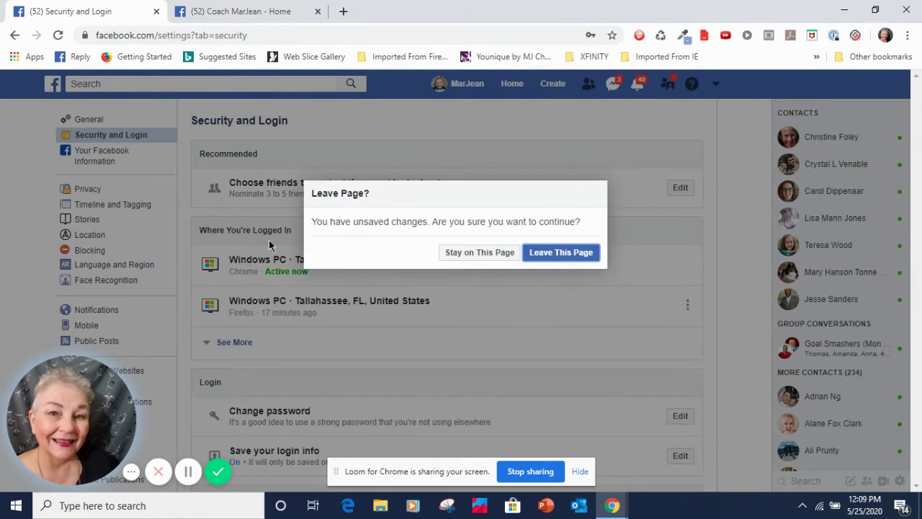
left_click(548, 254)
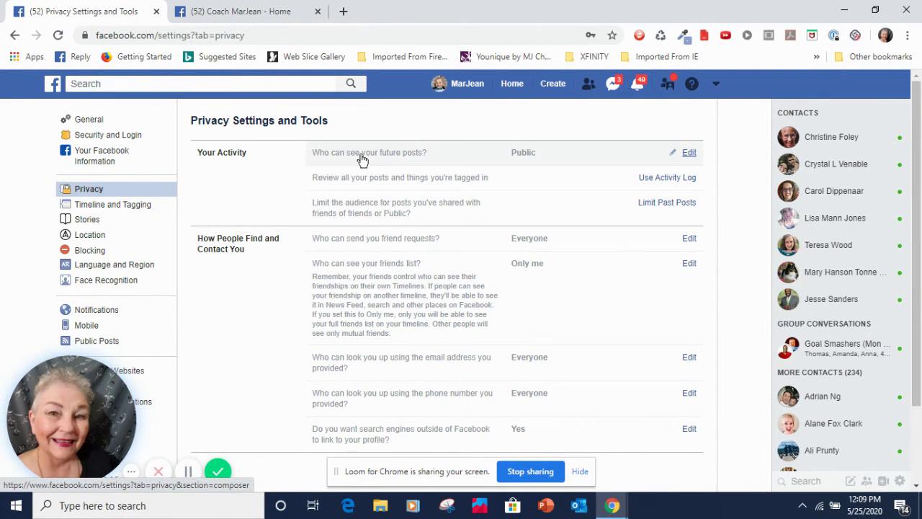
scroll(395, 247, "down", 2)
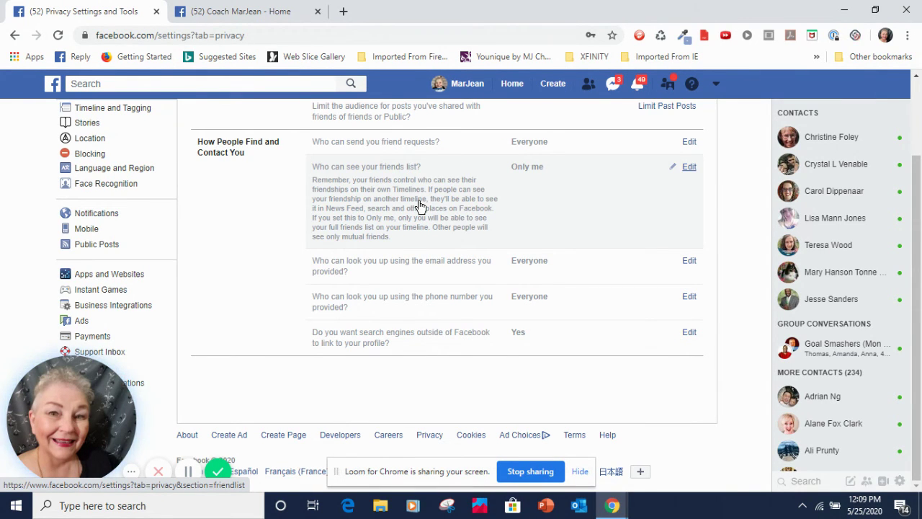
scroll(420, 207, "up", 2)
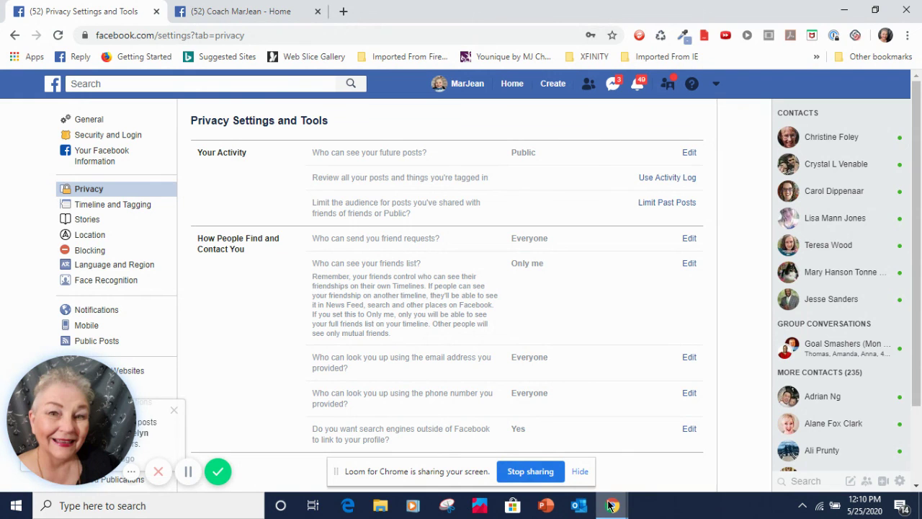
mouse_move(609, 506)
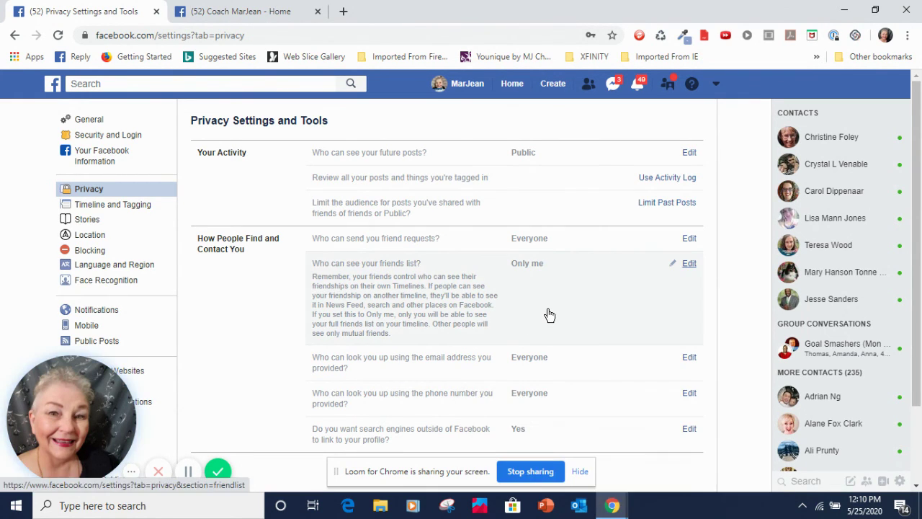
scroll(549, 315, "down", 2)
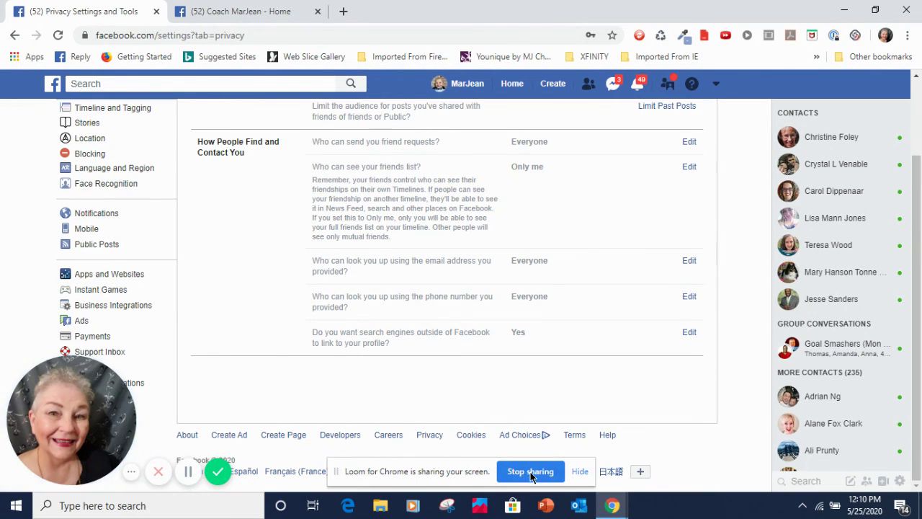